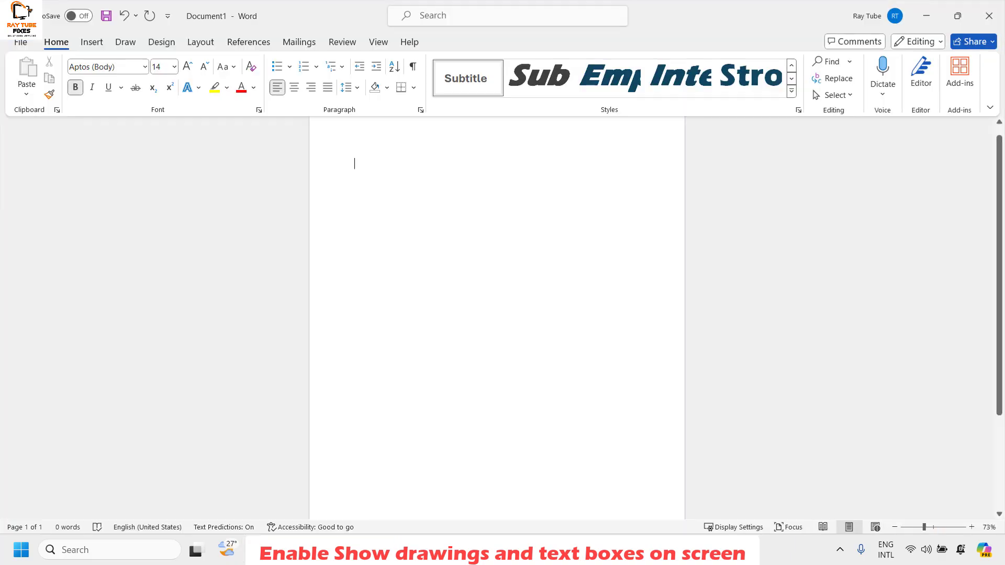
click(16, 46)
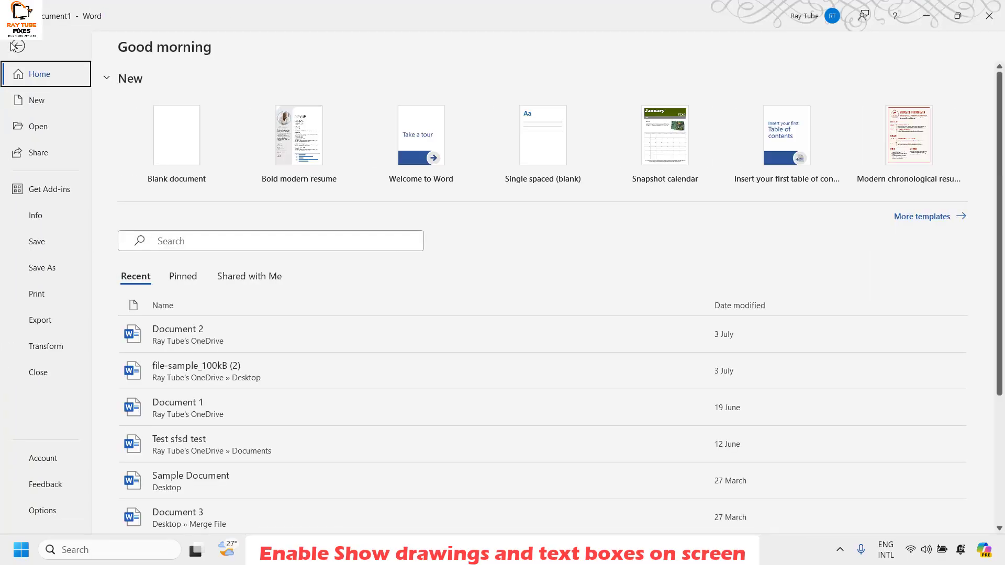
click(57, 509)
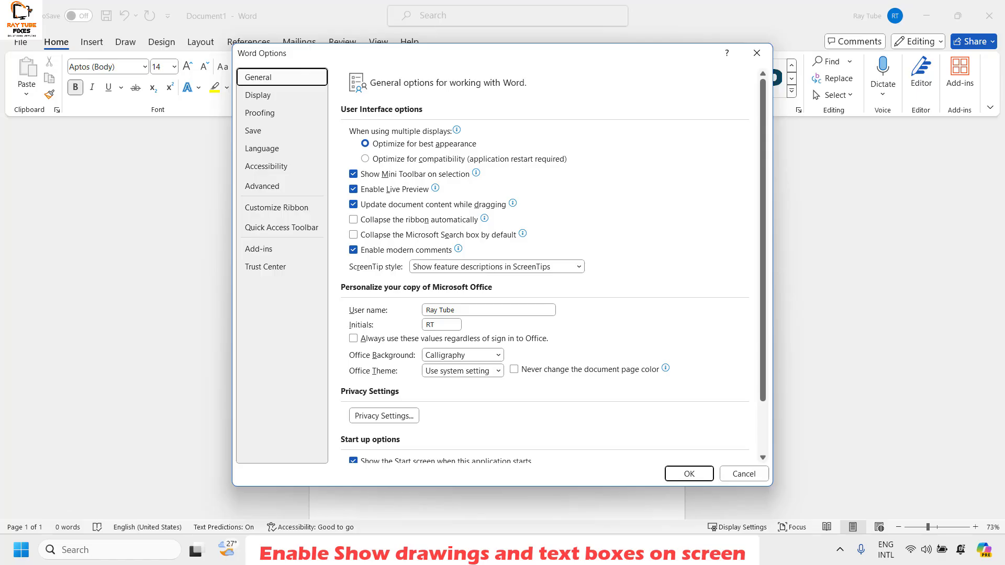
click(268, 188)
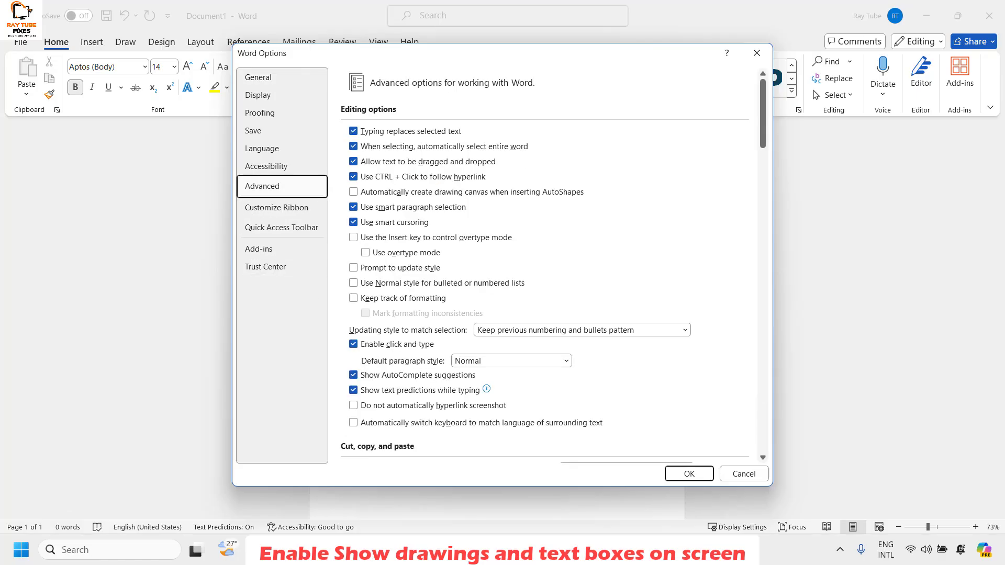
scroll(653, 291, down, 2)
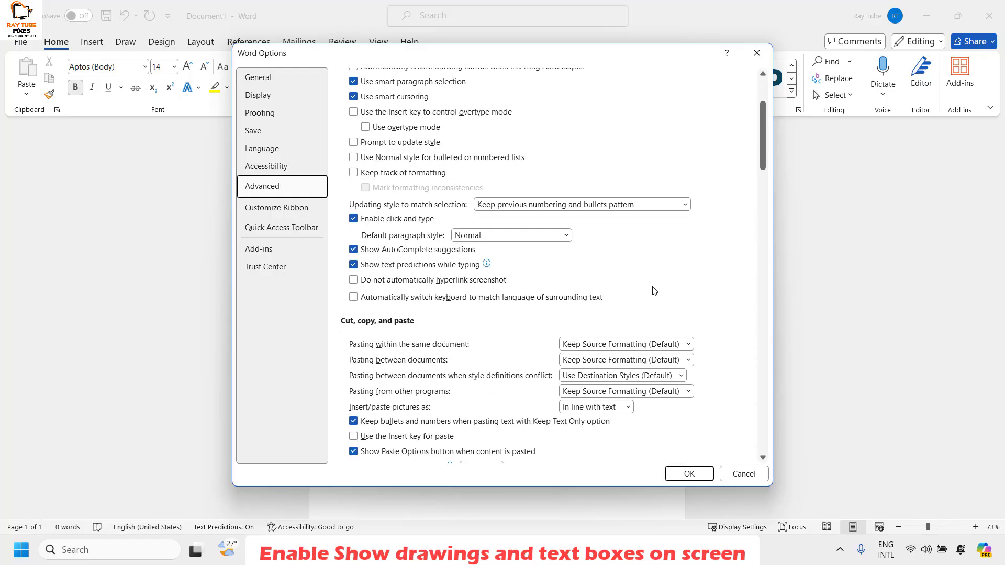
scroll(654, 291, down, 5)
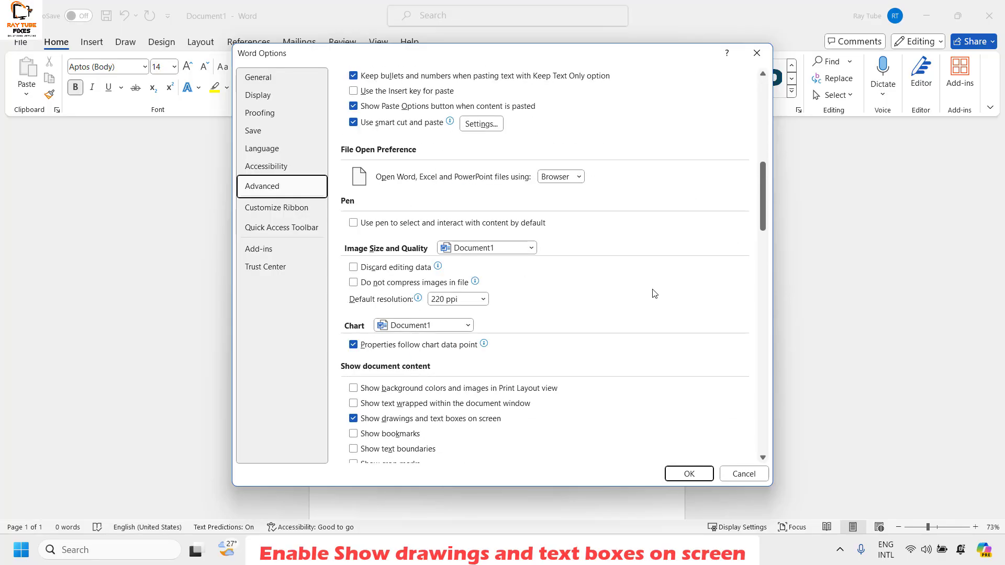
scroll(653, 293, down, 1)
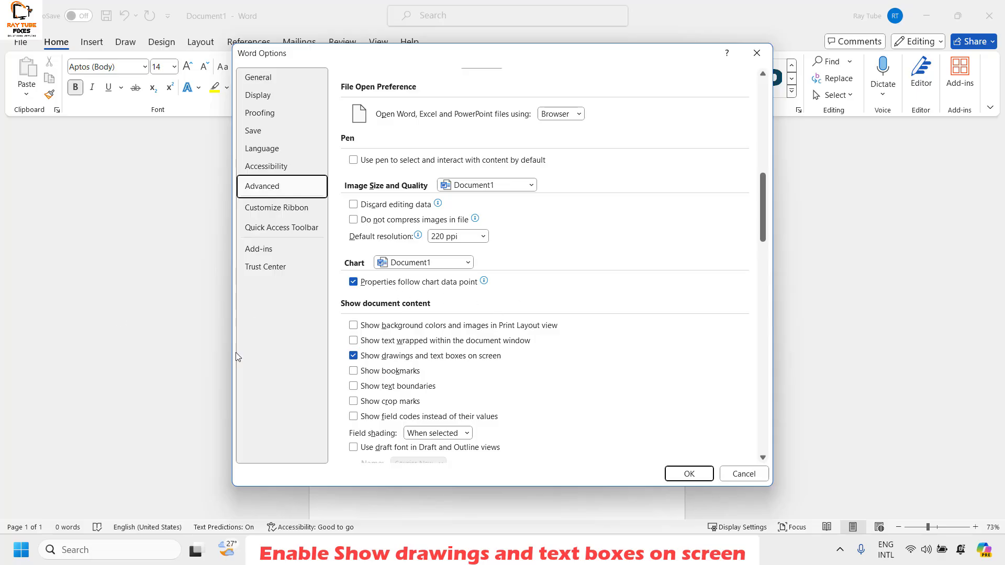
click(355, 358)
click(356, 362)
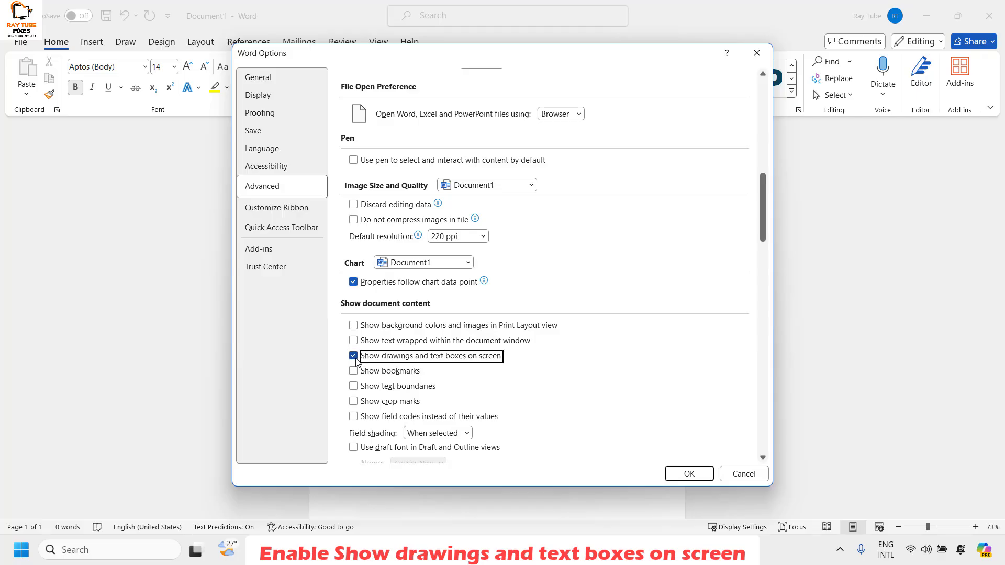
key(Return)
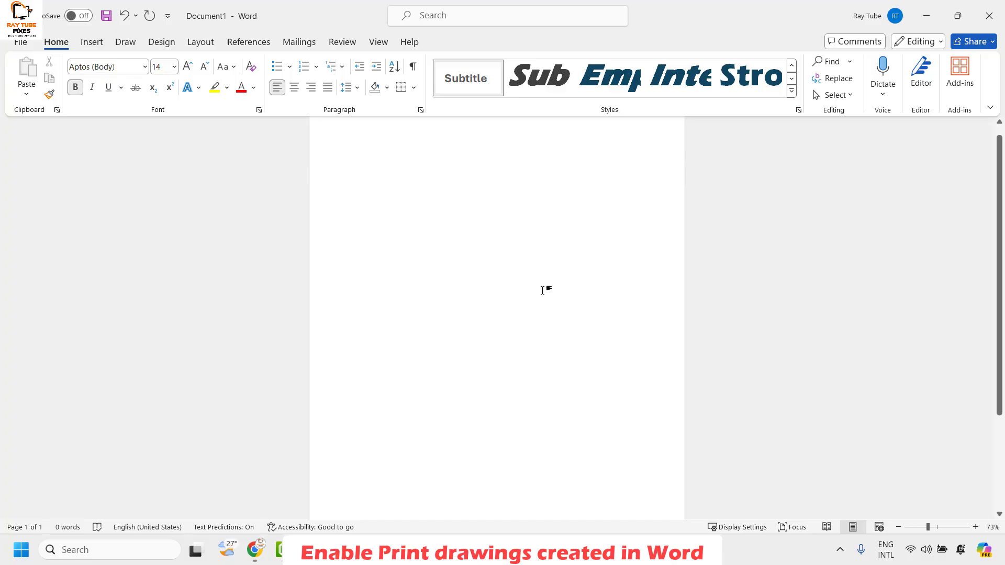
click(19, 44)
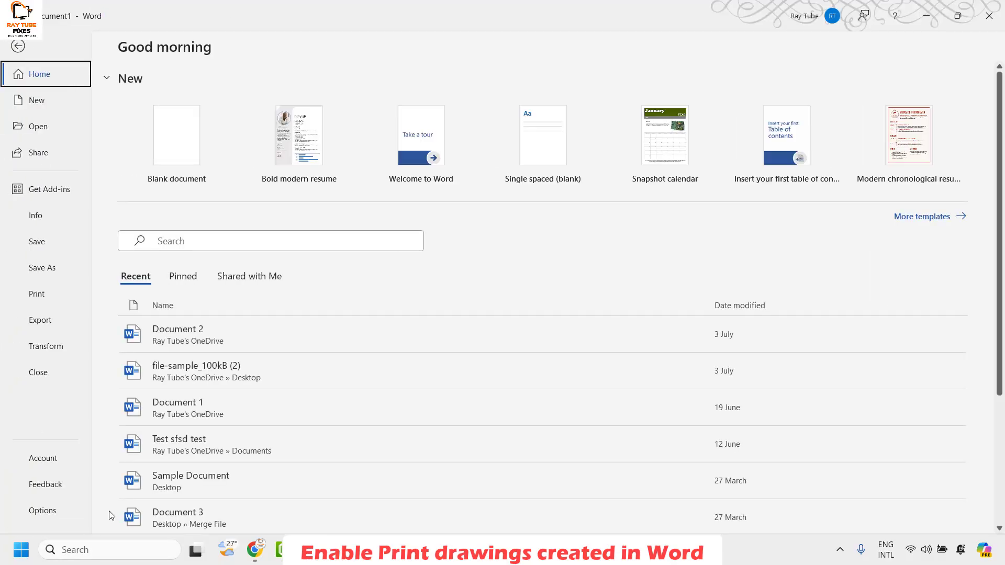
click(42, 511)
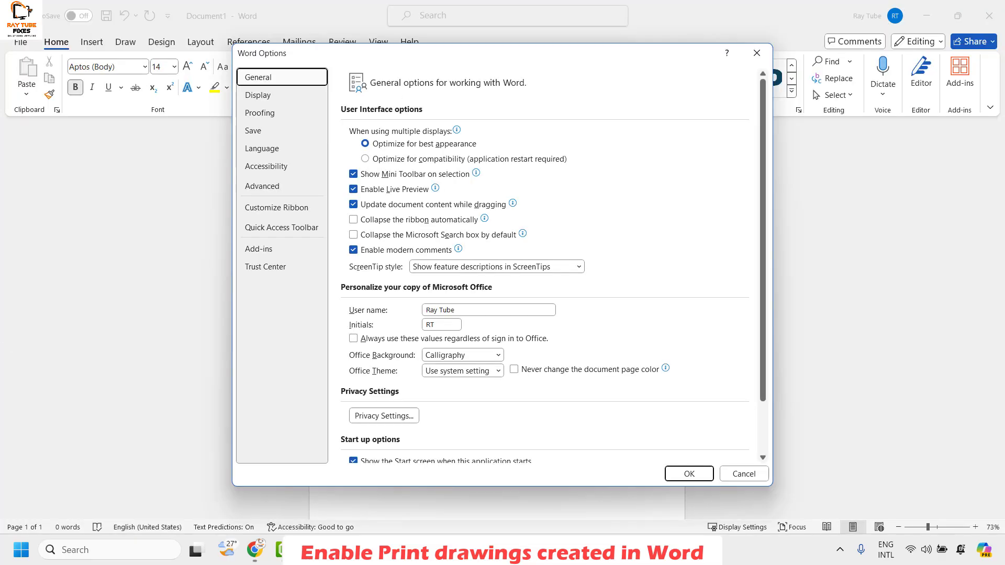
click(259, 96)
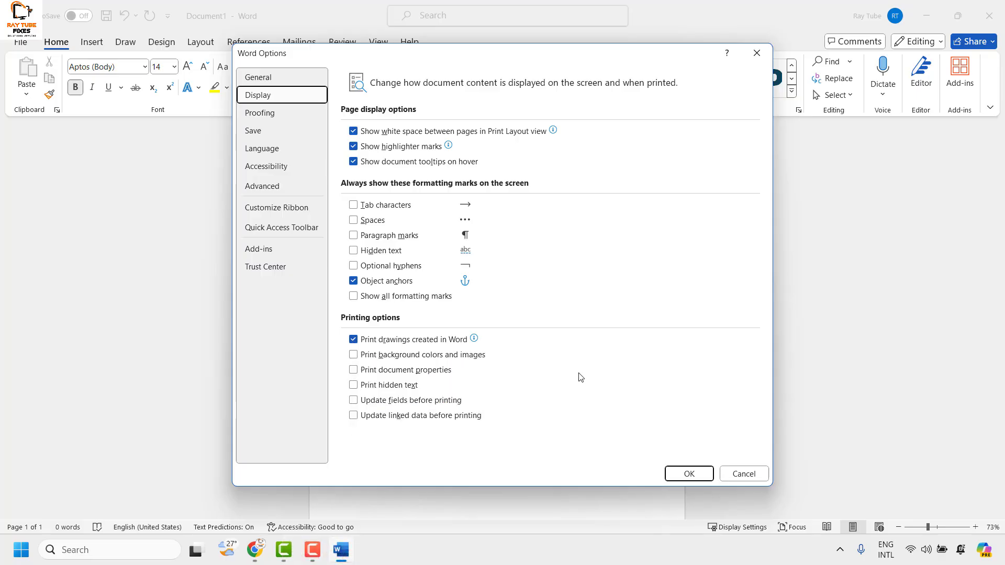
click(696, 474)
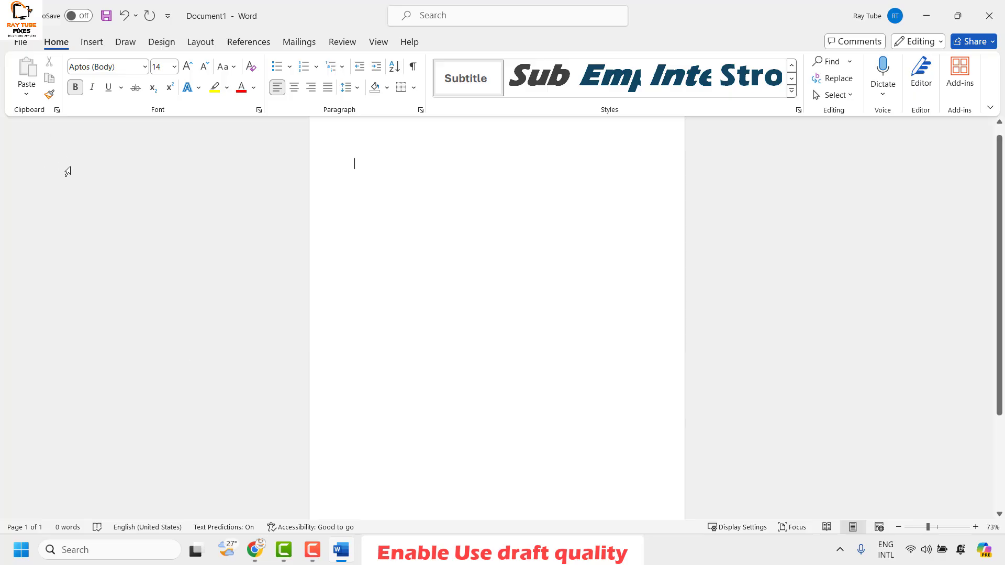
click(21, 43)
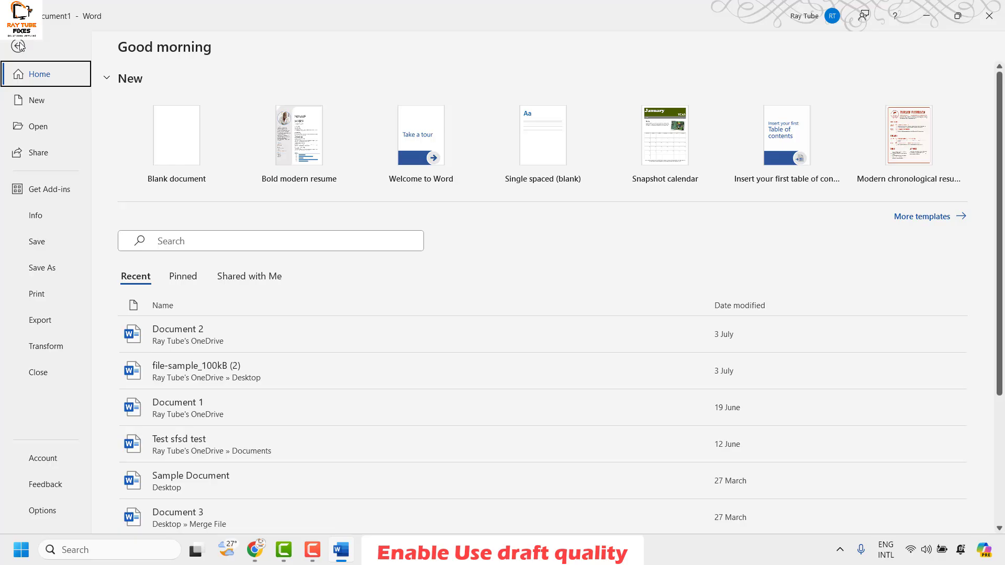
click(47, 511)
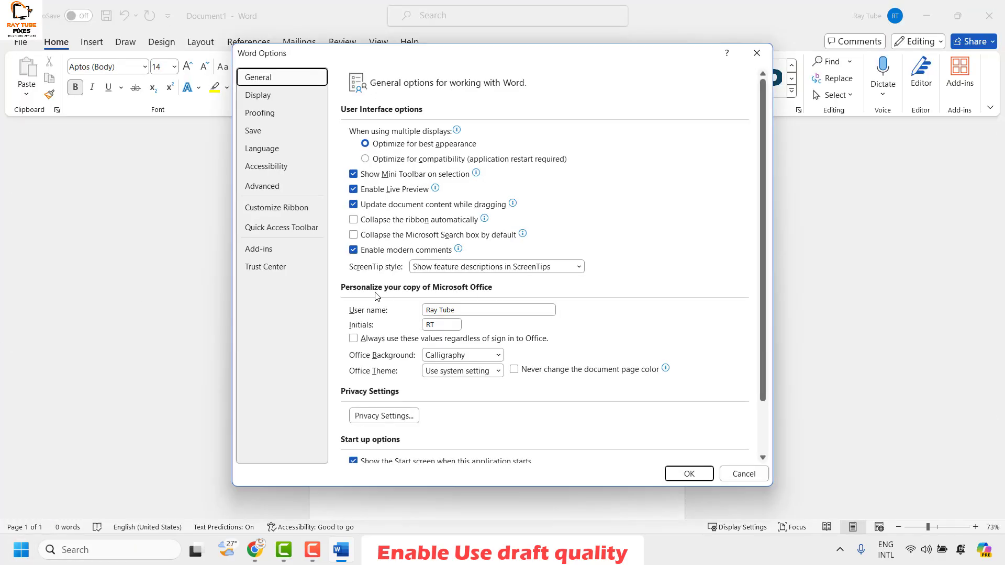
click(256, 186)
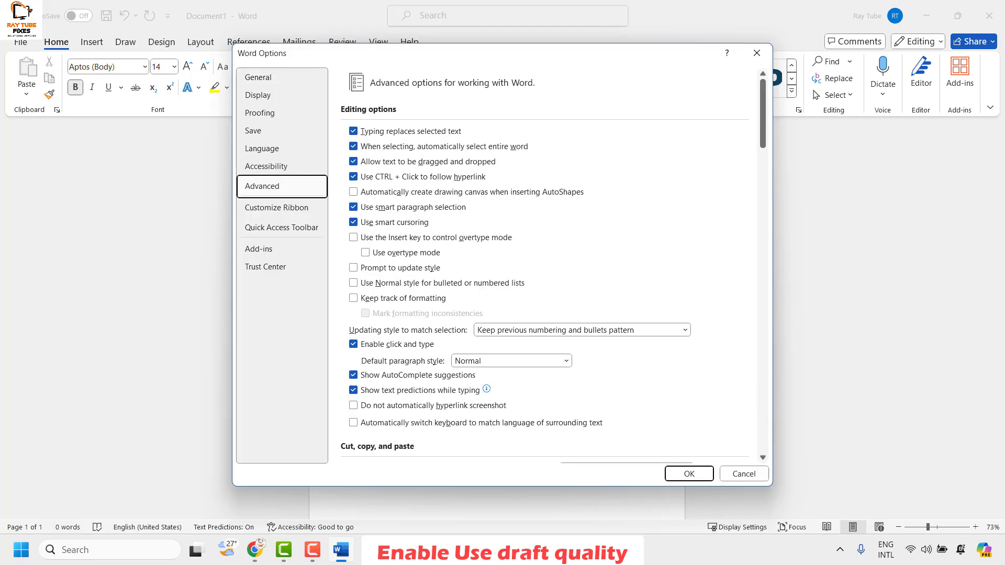
scroll(579, 307, down, 3)
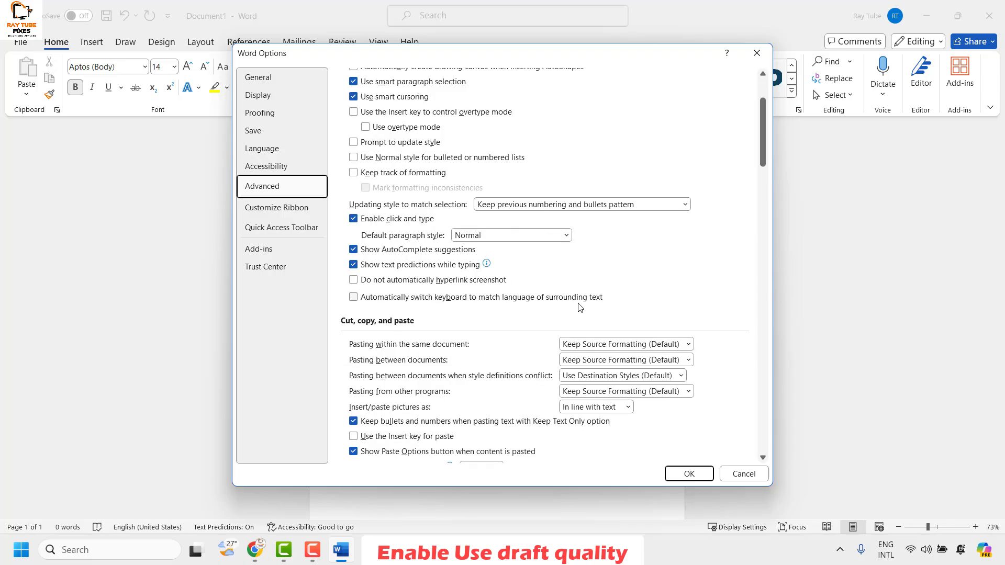
scroll(580, 307, down, 8)
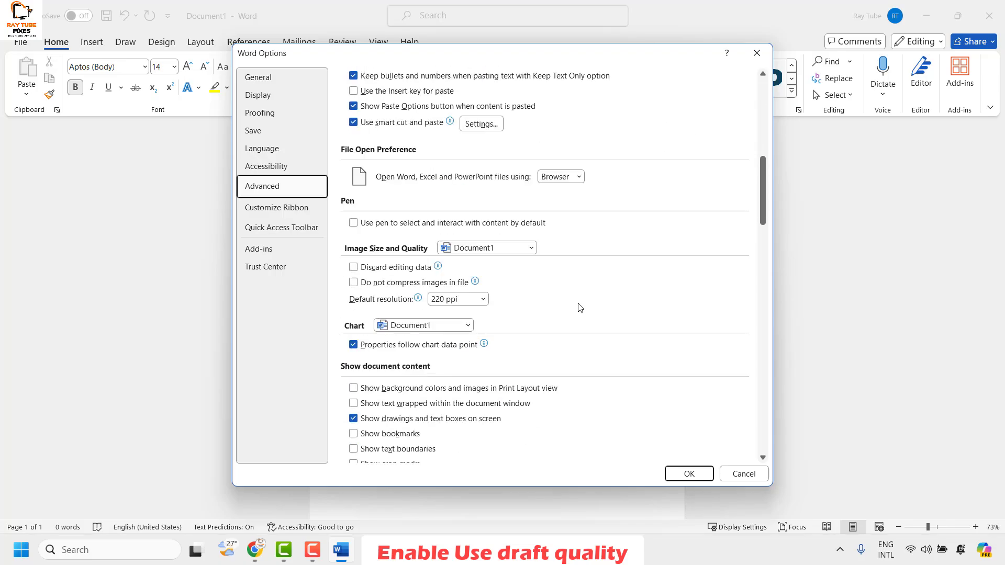
scroll(579, 308, down, 9)
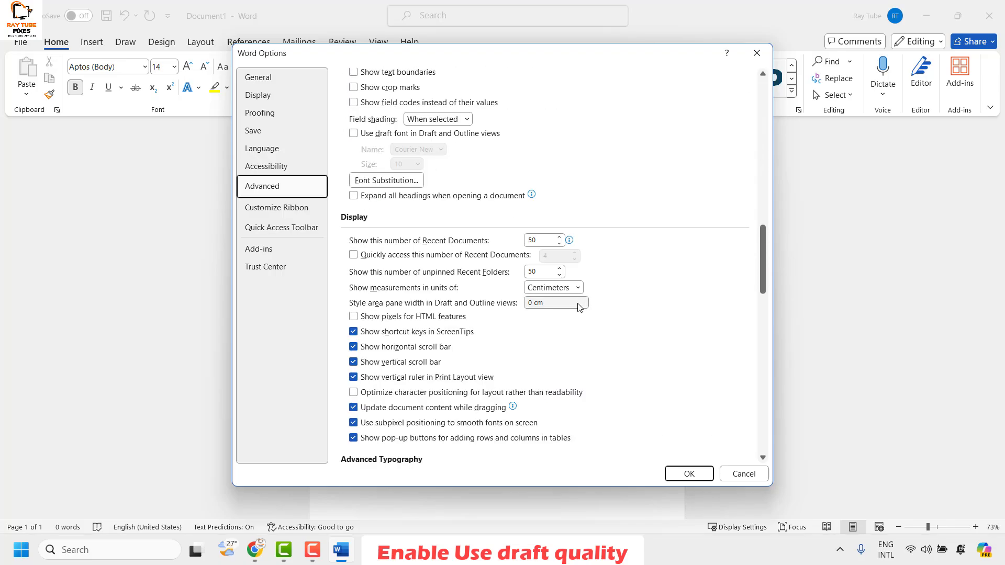
scroll(579, 307, down, 8)
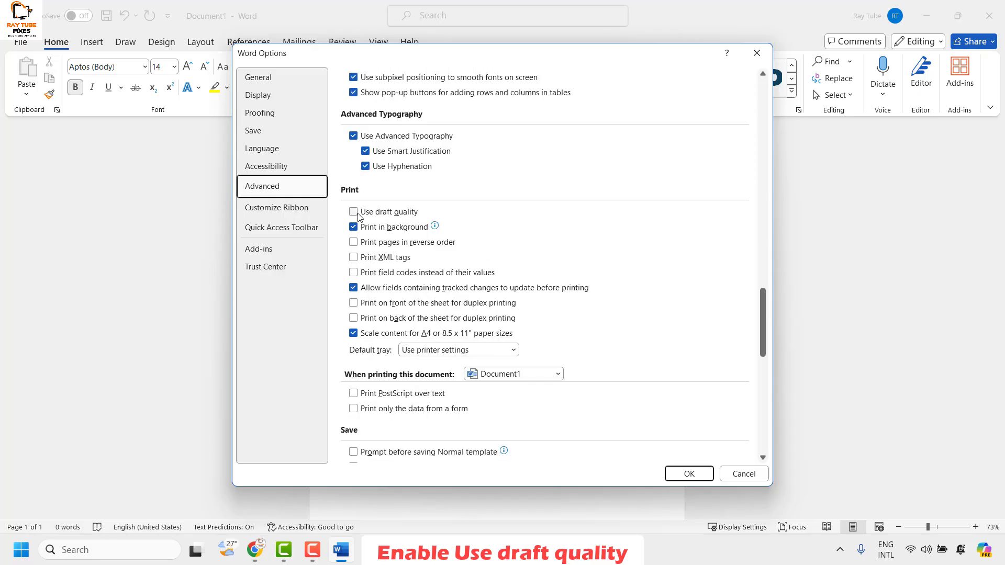
click(358, 215)
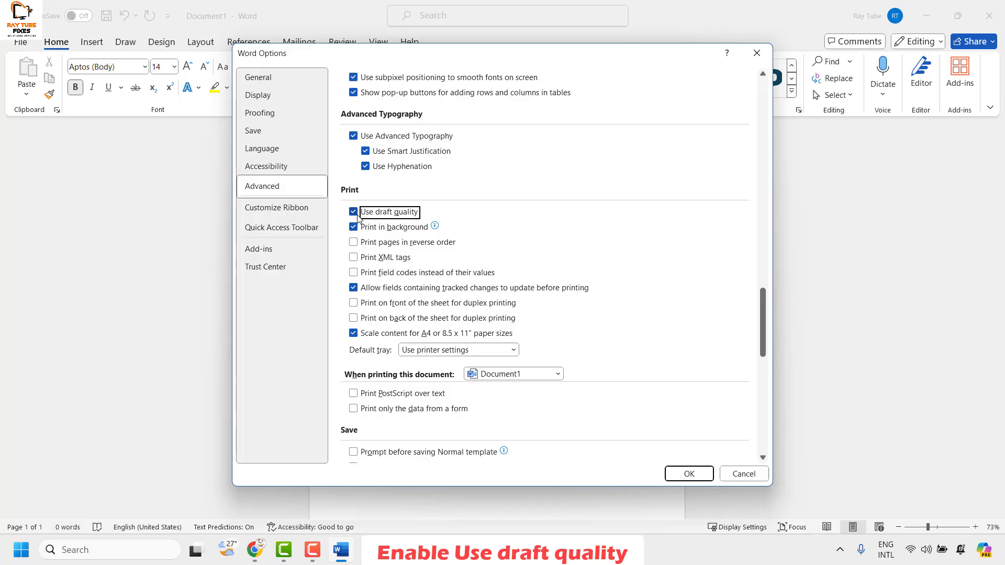
click(358, 216)
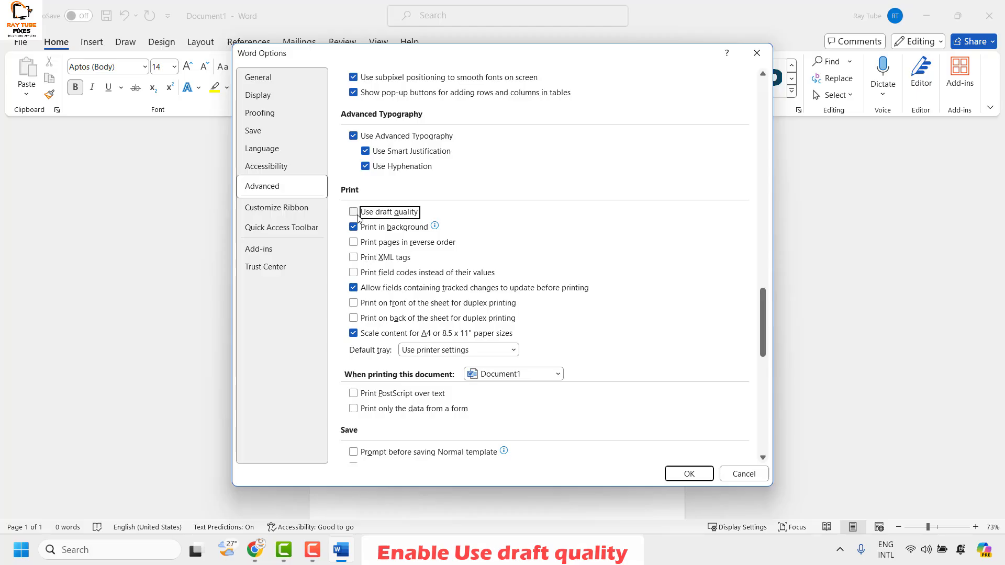
click(690, 471)
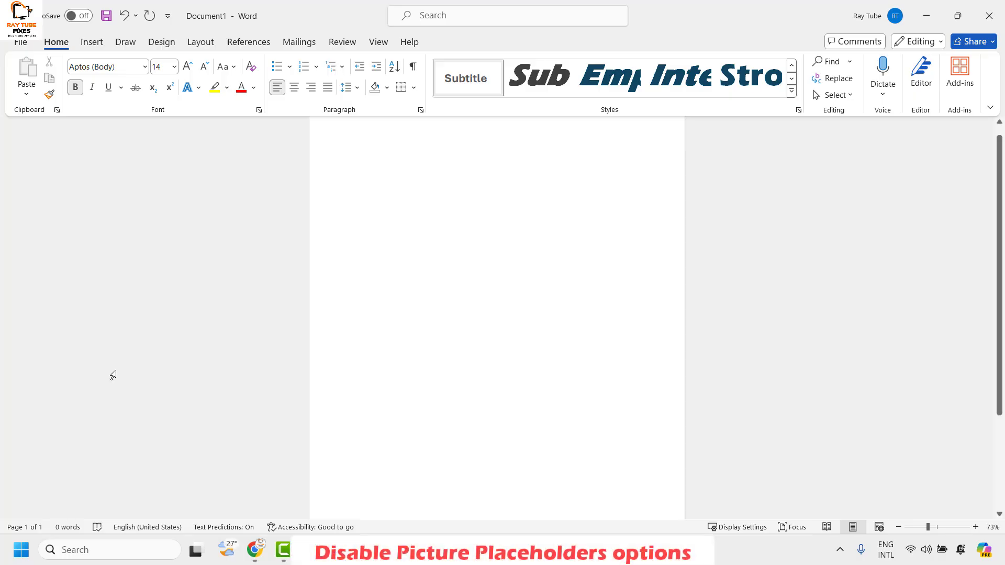
Step: Review the Advanced 'Show document content' settings without changing them, then close Options and the document window
click(21, 42)
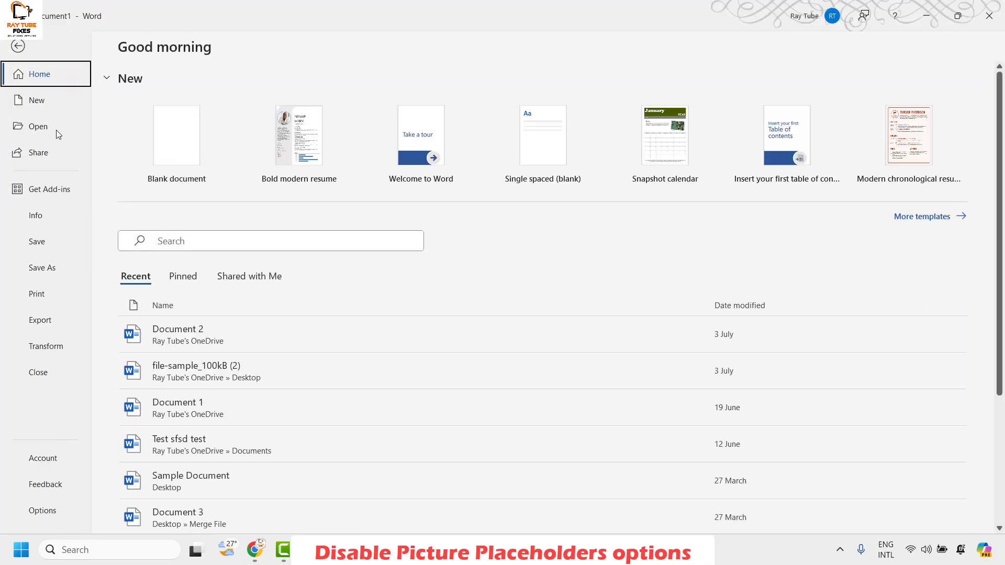
click(42, 511)
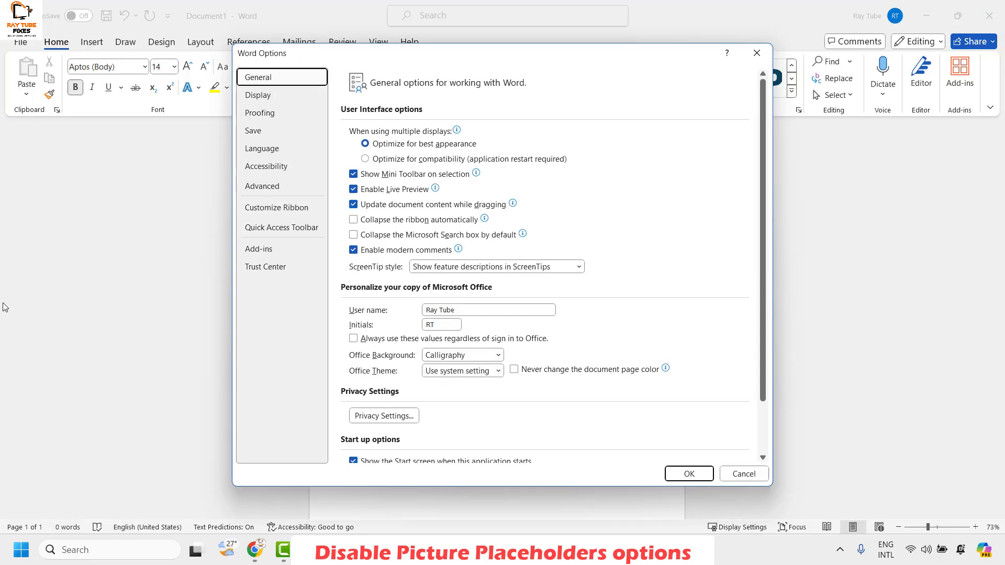
click(272, 189)
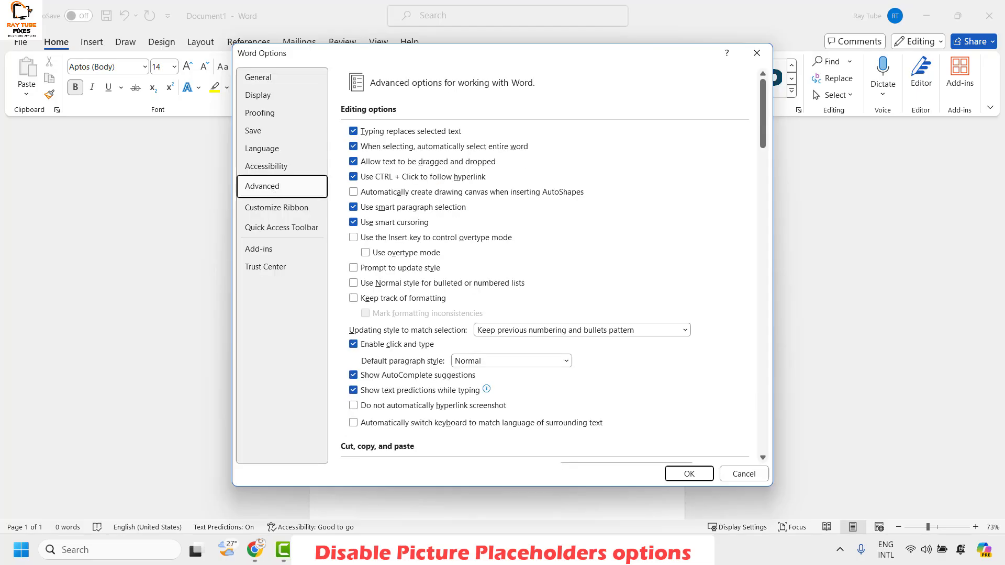
scroll(523, 361, down, 4)
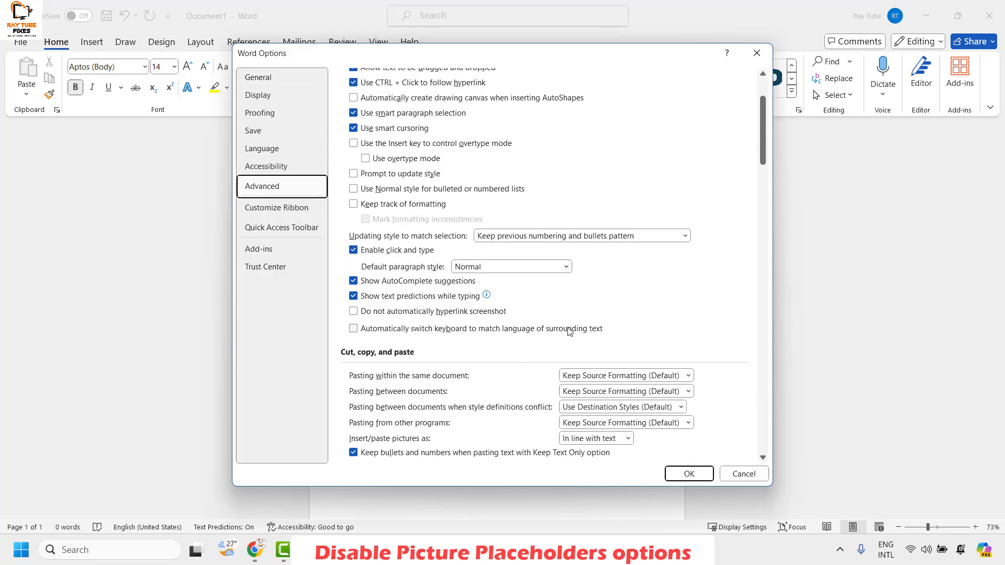
scroll(586, 331, down, 7)
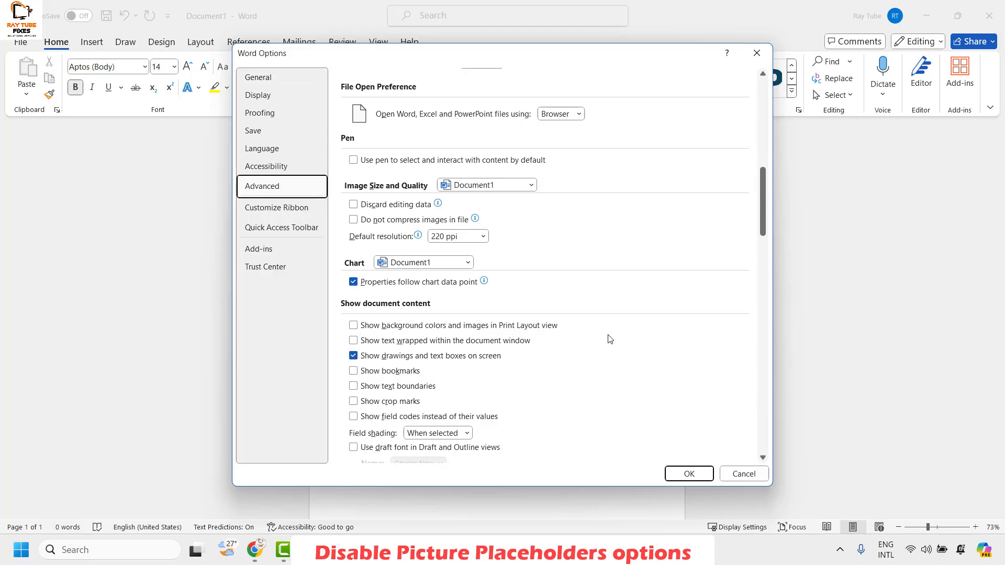
scroll(609, 338, down, 1)
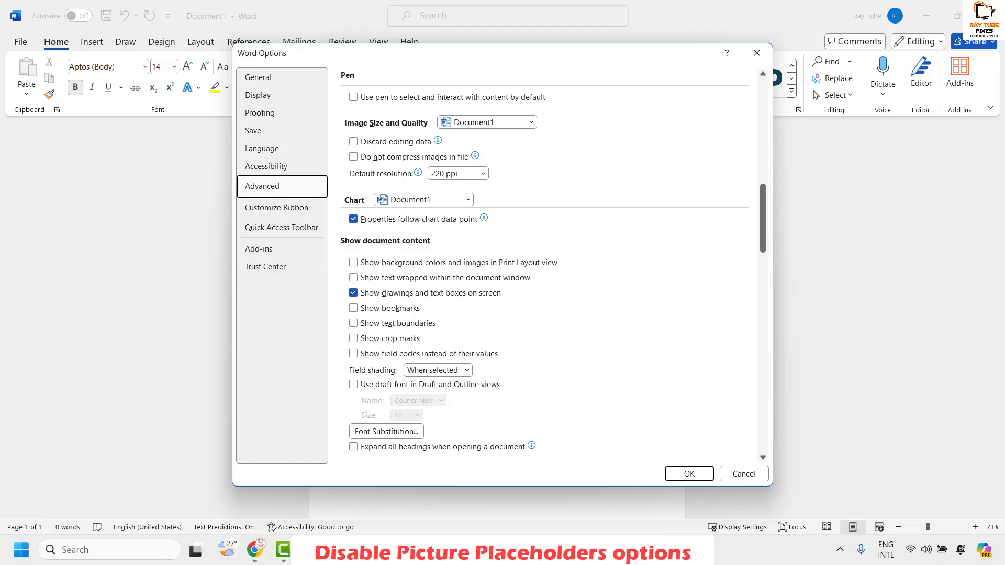
click(690, 473)
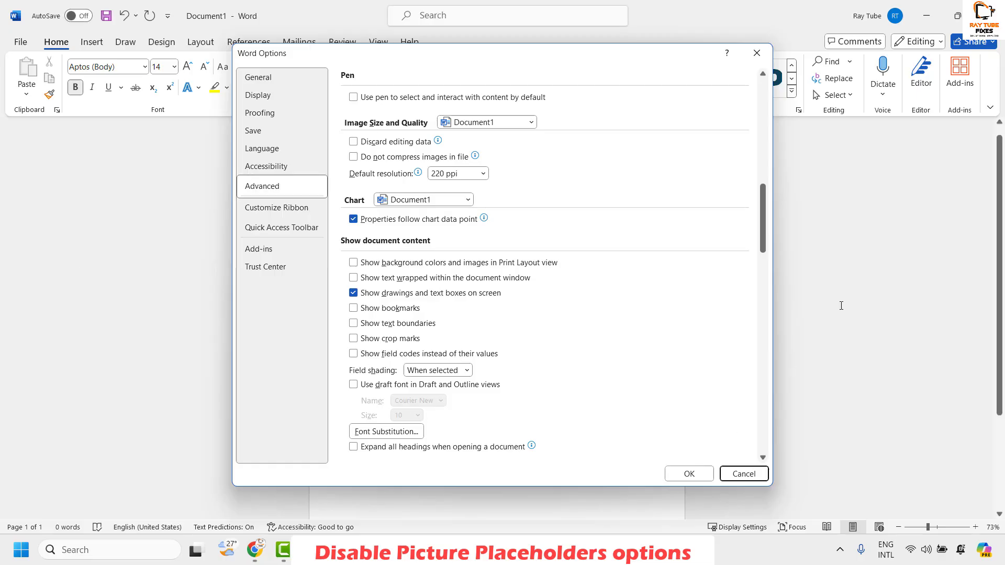
click(991, 10)
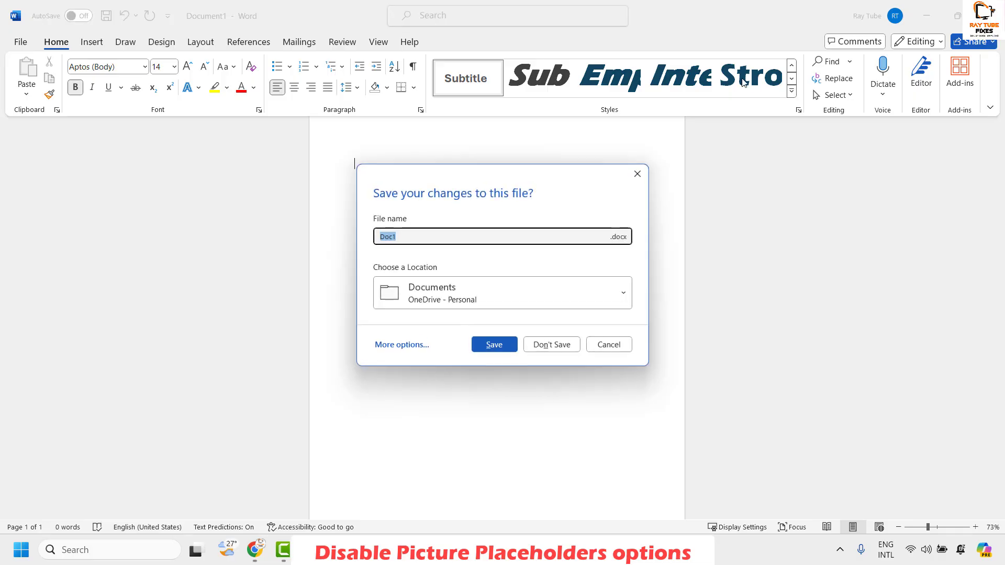
Step: Choose Don't Save to discard the blank Doc1 document and exit Word
click(566, 347)
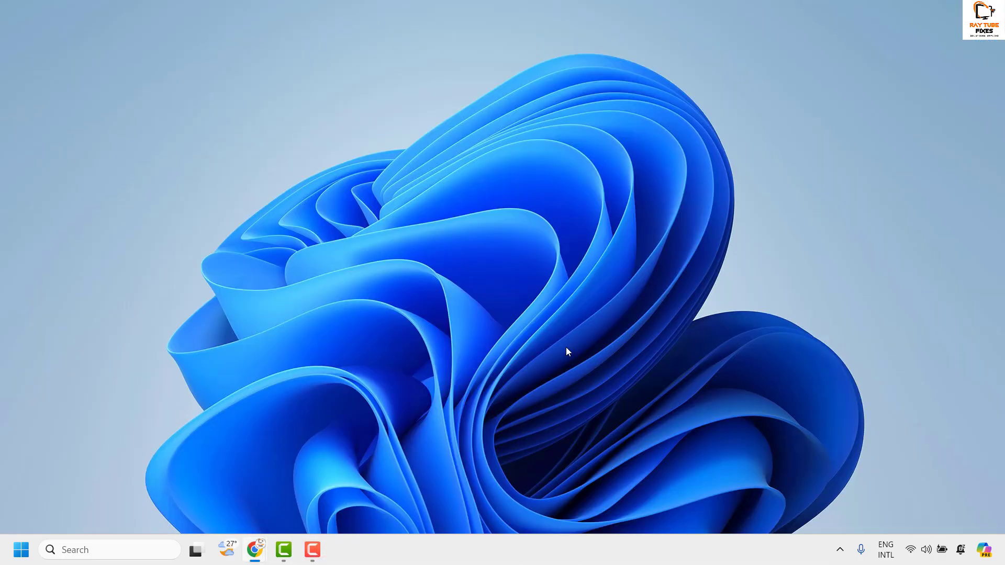